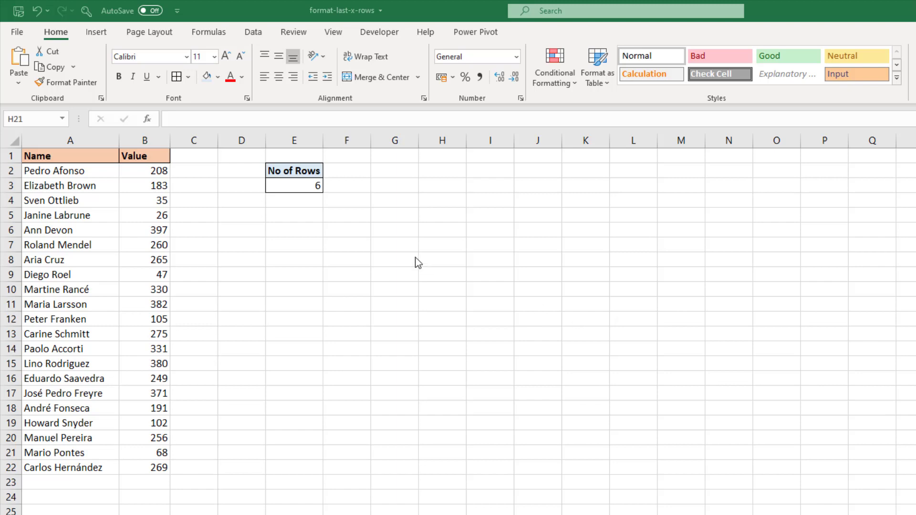
Step: Widen column C and start the helper formula =and( in cell C2
click(205, 174)
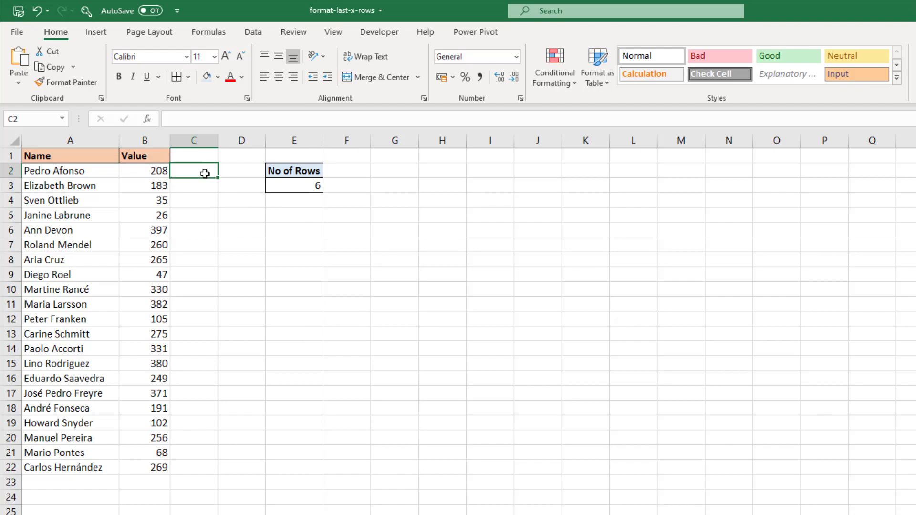
scroll(212, 180, up, 2)
drag(273, 142, 395, 144)
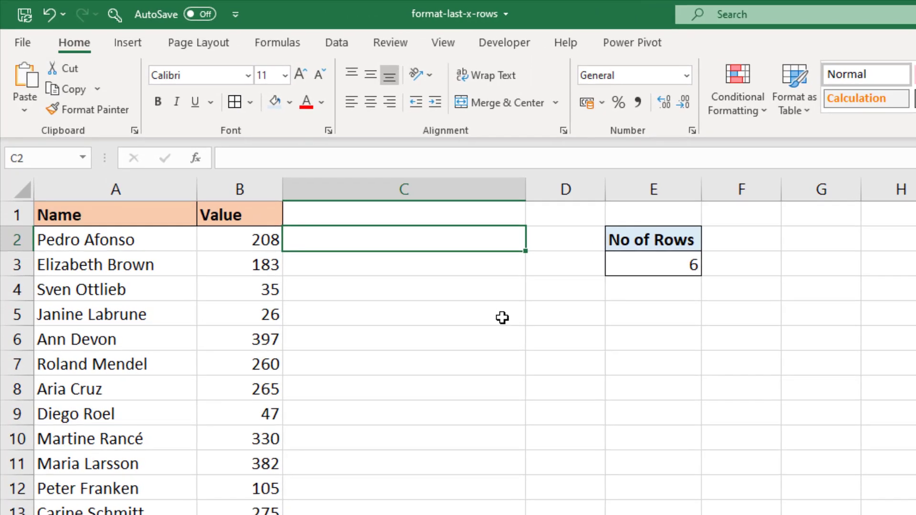
text(=and()
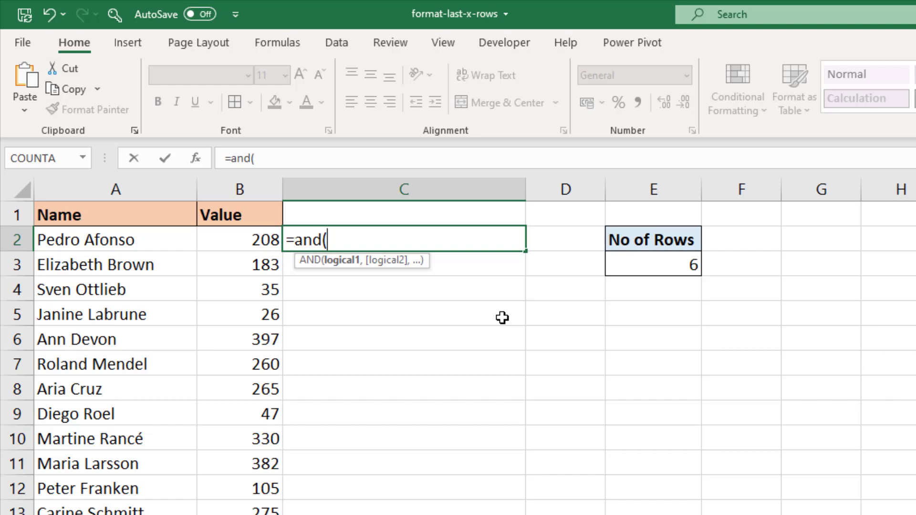
Step: Add the first condition row(A2)<=counta(A:A) to C2's AND formula
text(row()
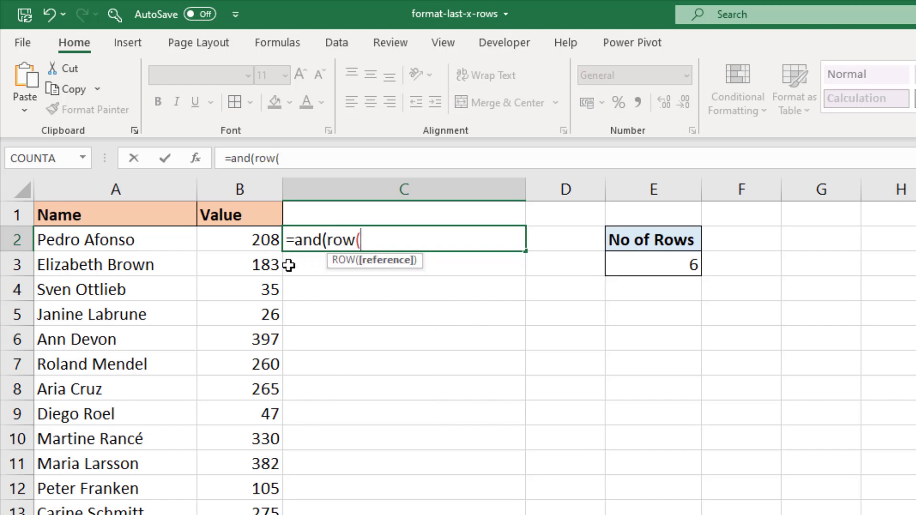
click(145, 239)
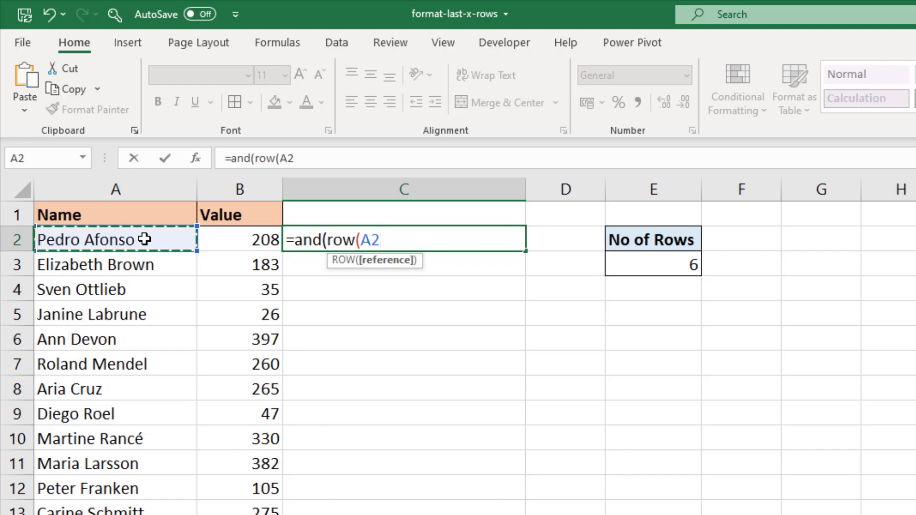
text())
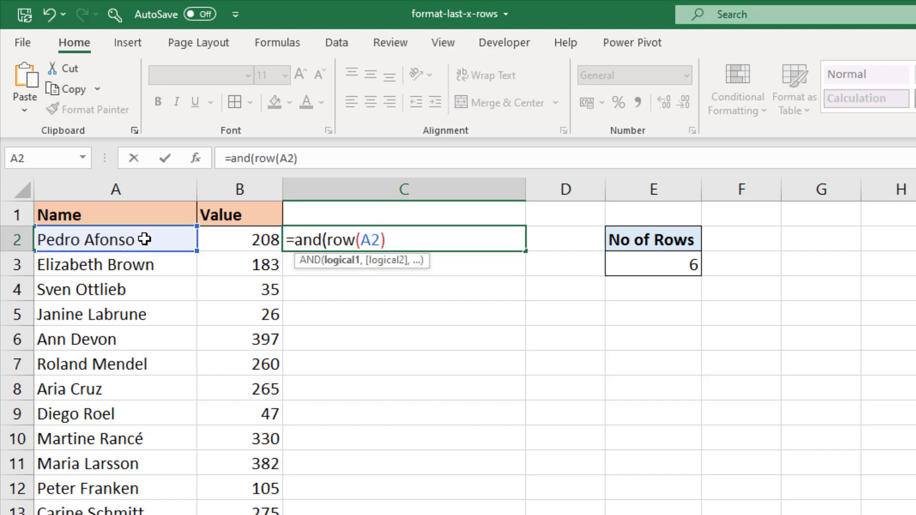
text(<=counta)
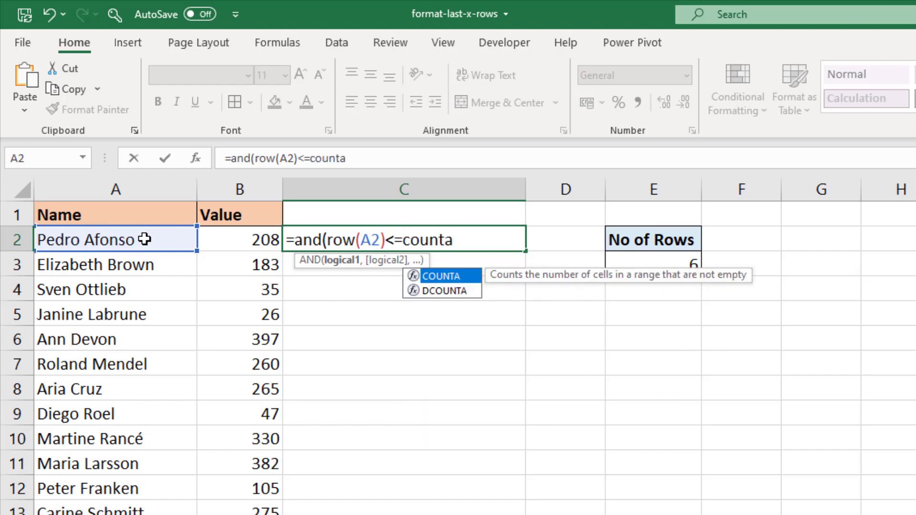
text(()
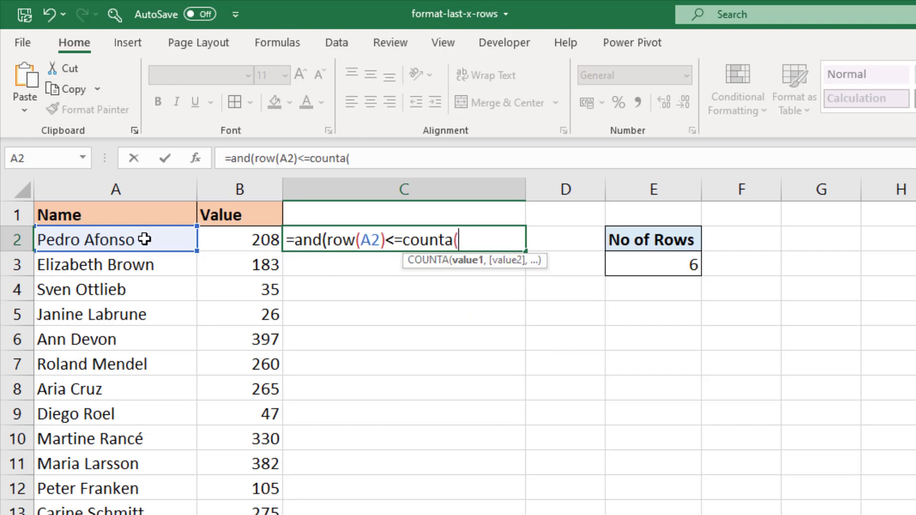
click(142, 193)
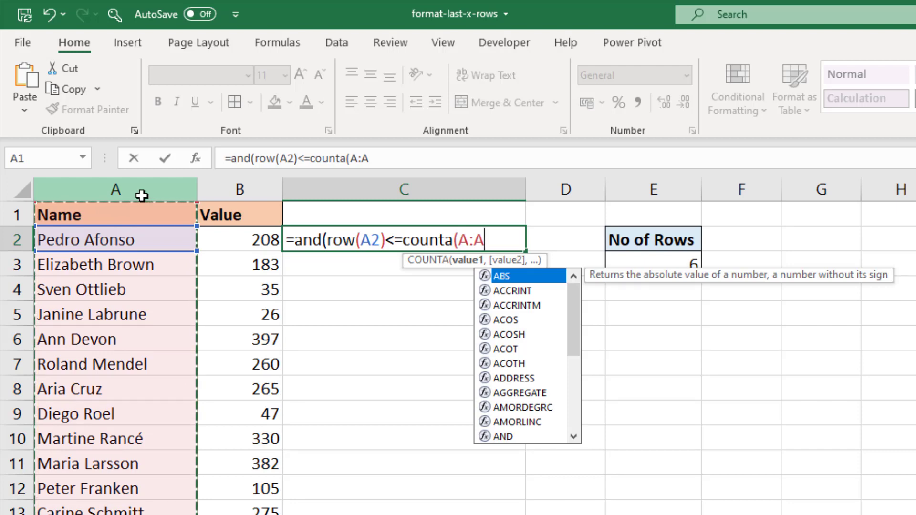
text())
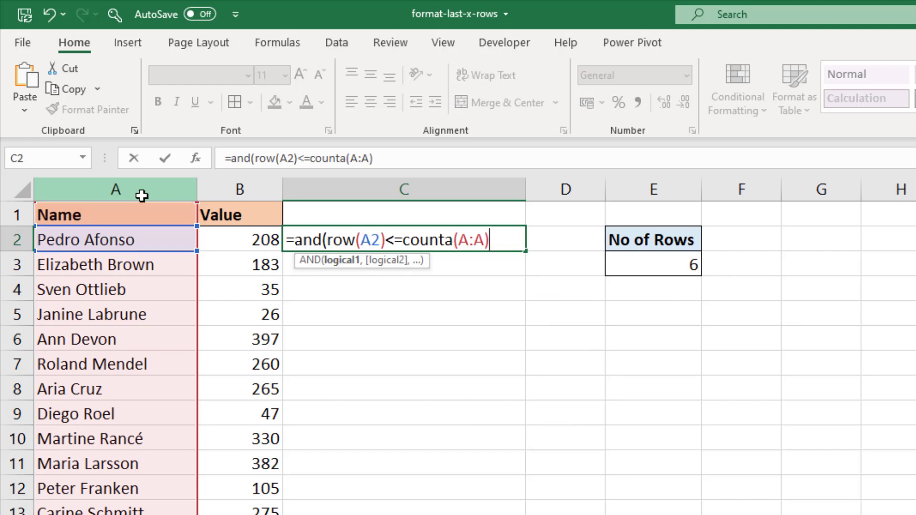
Step: Add the second condition row(A2)>counta(A:A)-$E$3 and close the AND formula
text(,)
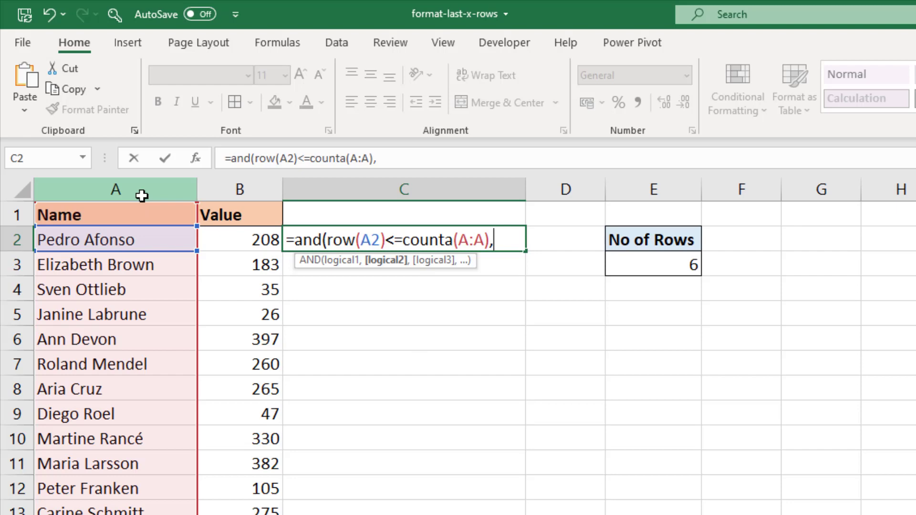
text(row()
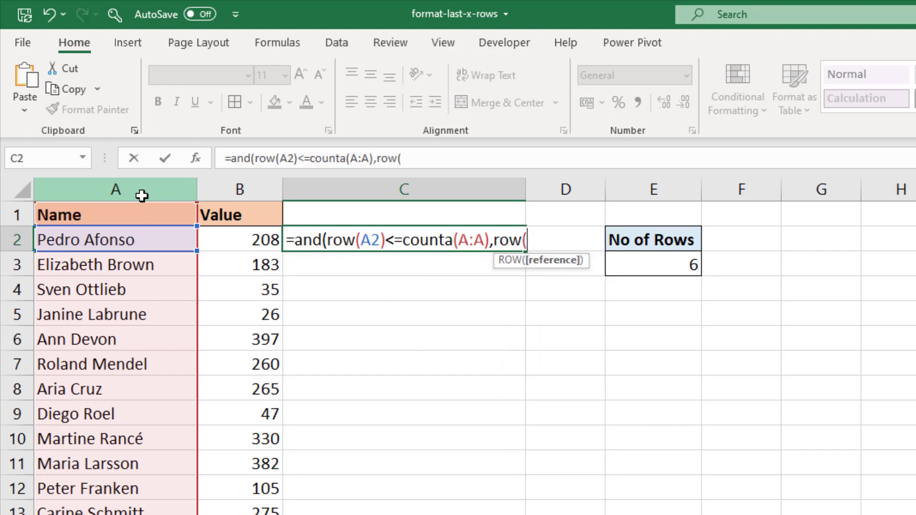
click(168, 237)
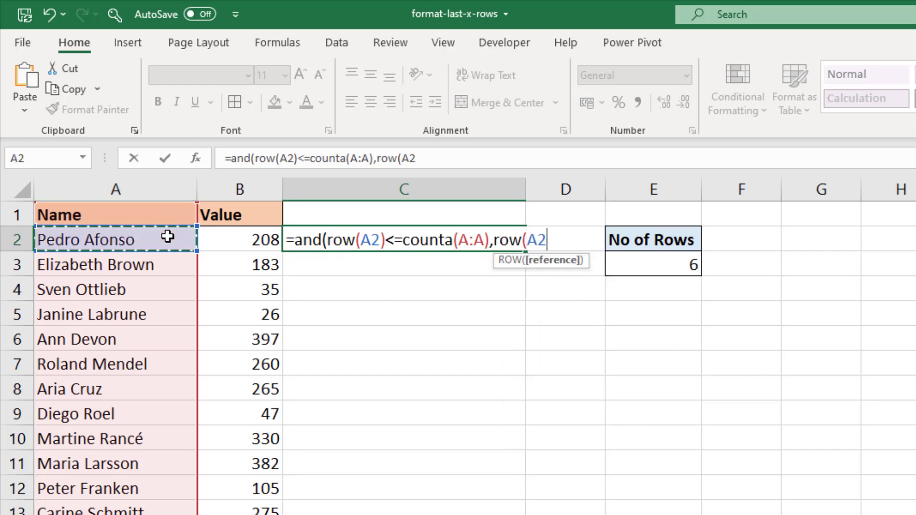
text()>)
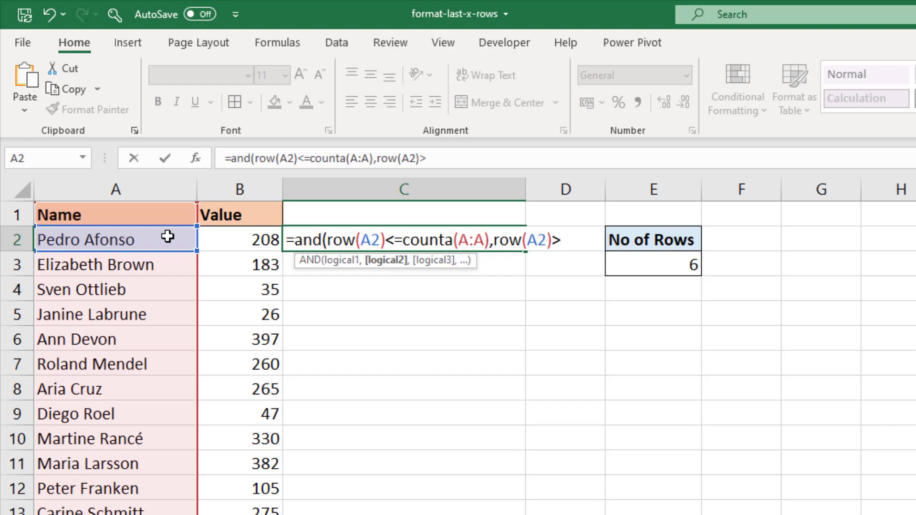
text(coutna()
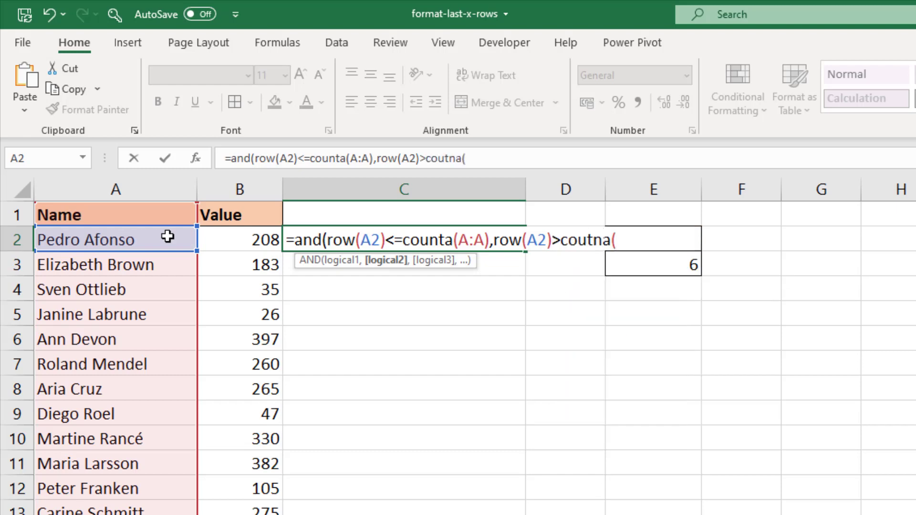
key(BackSpace)
key(BackSpace)
key(BackSpace)
key(BackSpace)
text(nta()
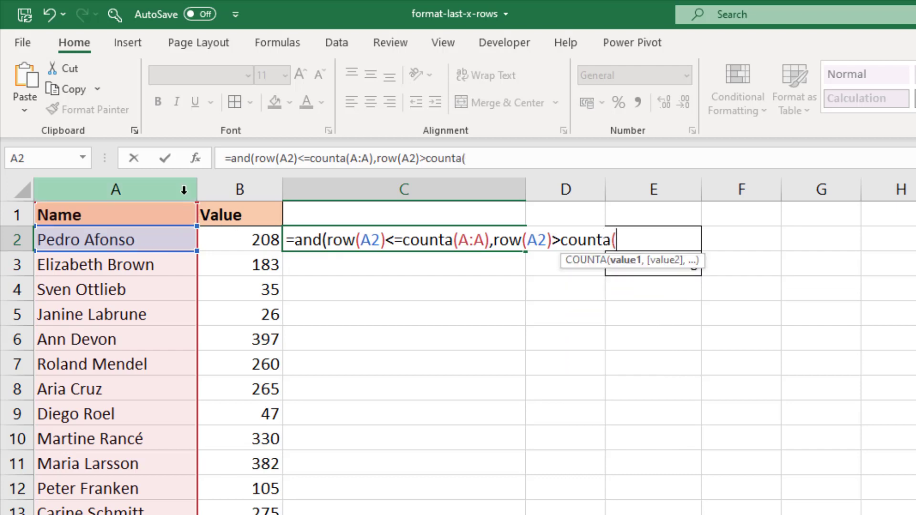
click(184, 190)
text()-)
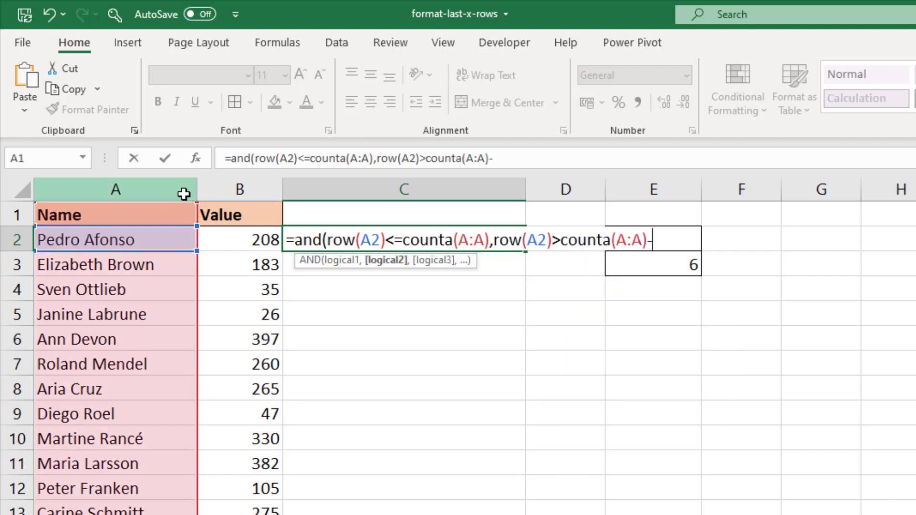
text(6)
key(BackSpace)
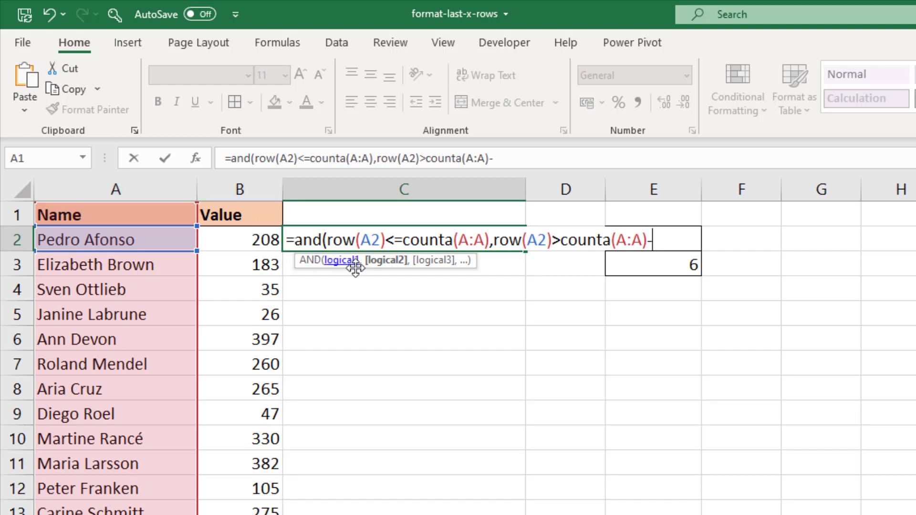
click(620, 269)
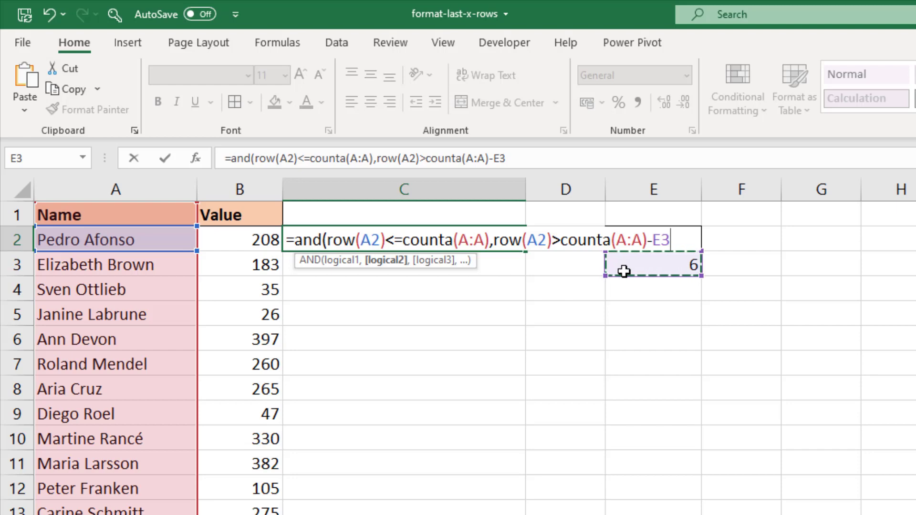
key(F4)
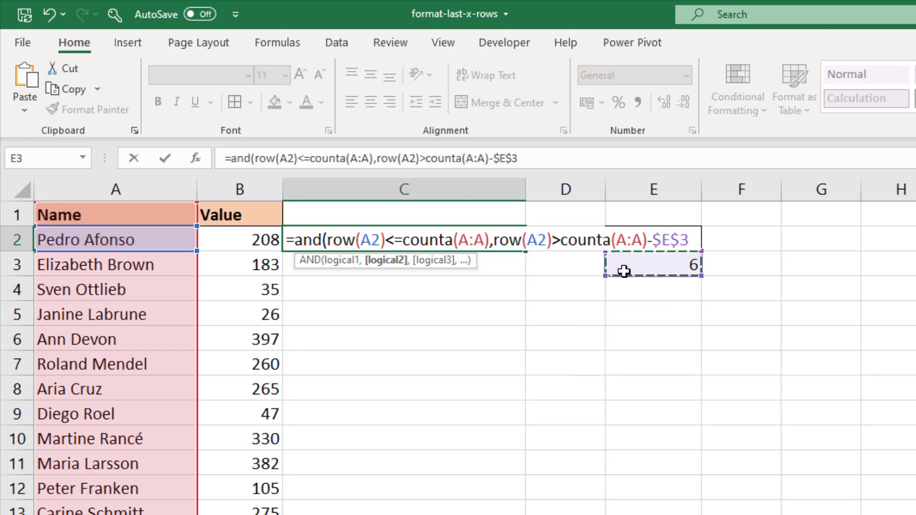
text())
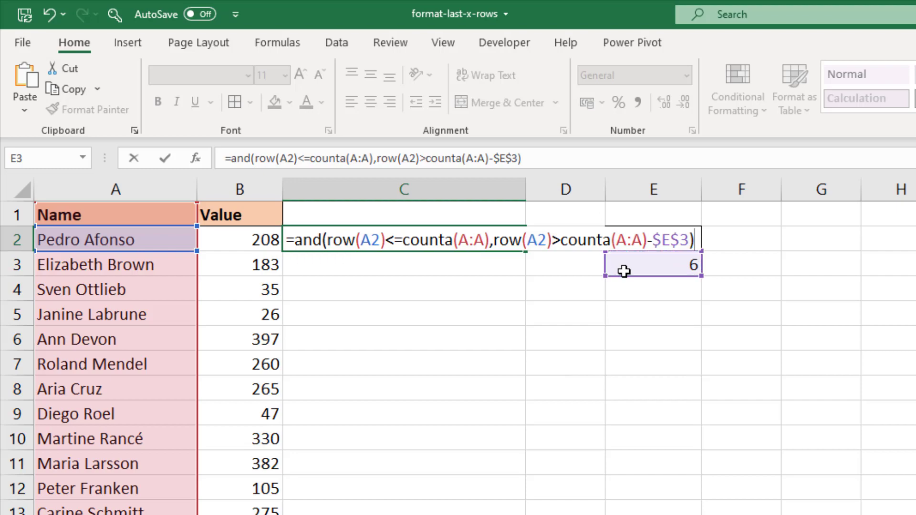
Step: Enter the formula and fill it from C2 down to C22, giving TRUE for rows 17–22
key(Return)
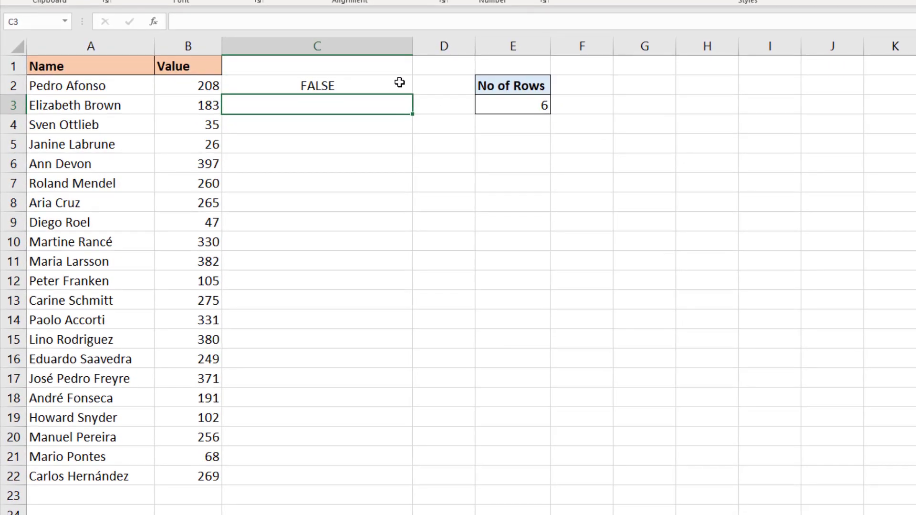
click(448, 151)
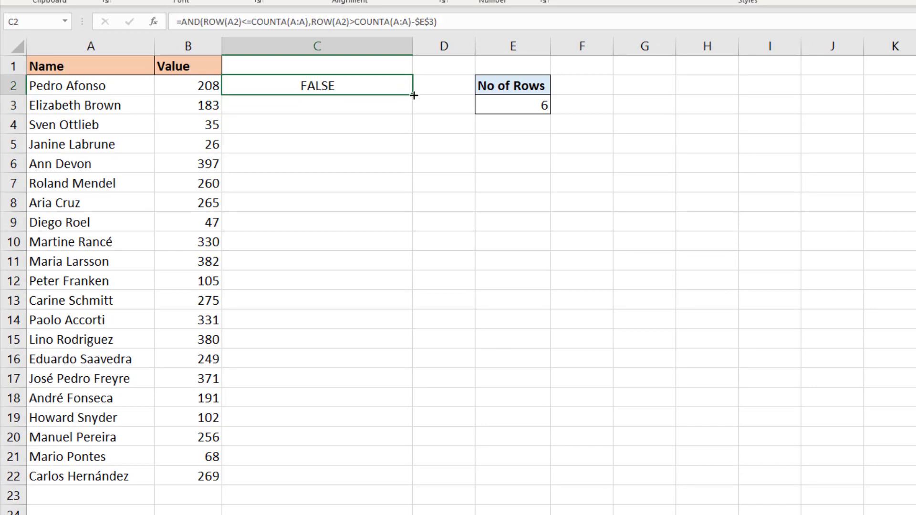
drag(414, 96, 411, 480)
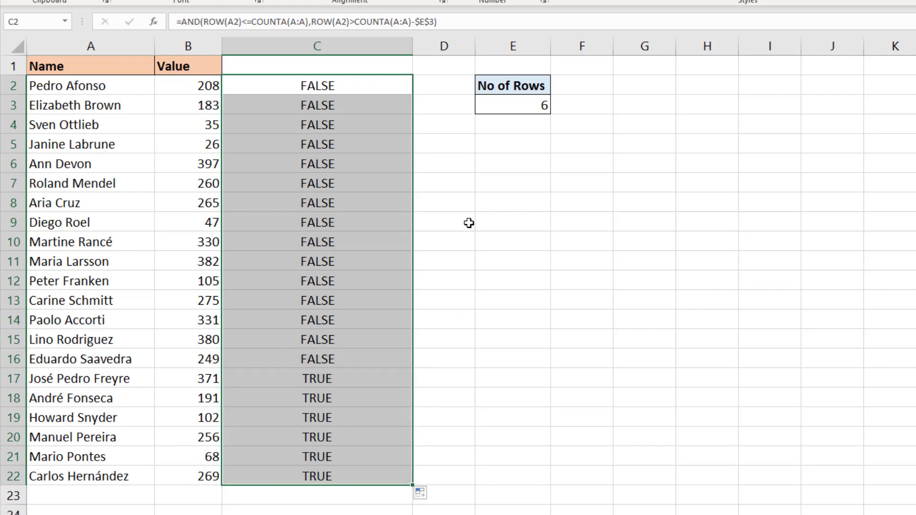
click(498, 108)
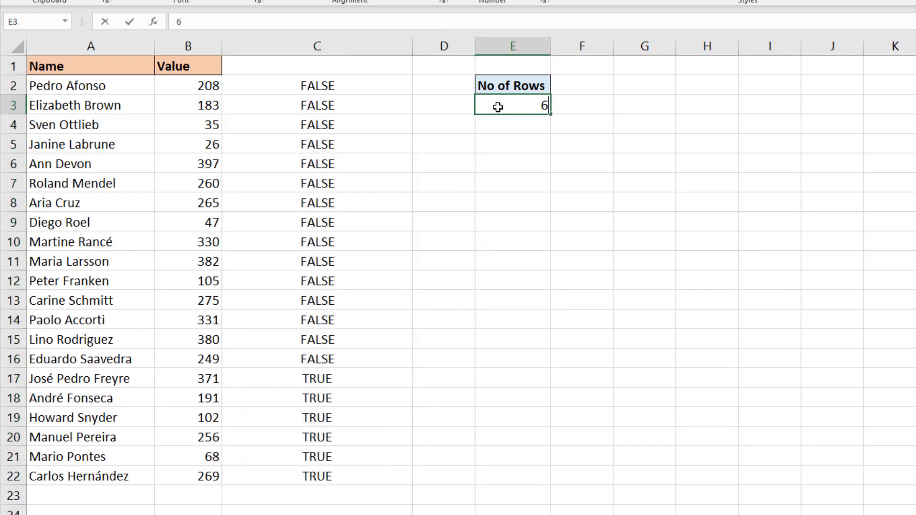
Step: Change No of Rows in E3 to 8, then to 2
text(8)
key(Return)
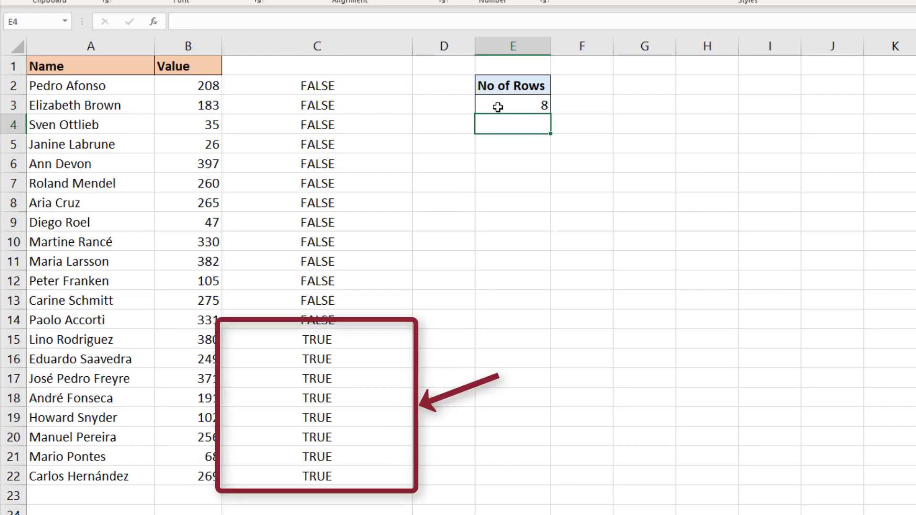
click(499, 108)
text(2)
key(Return)
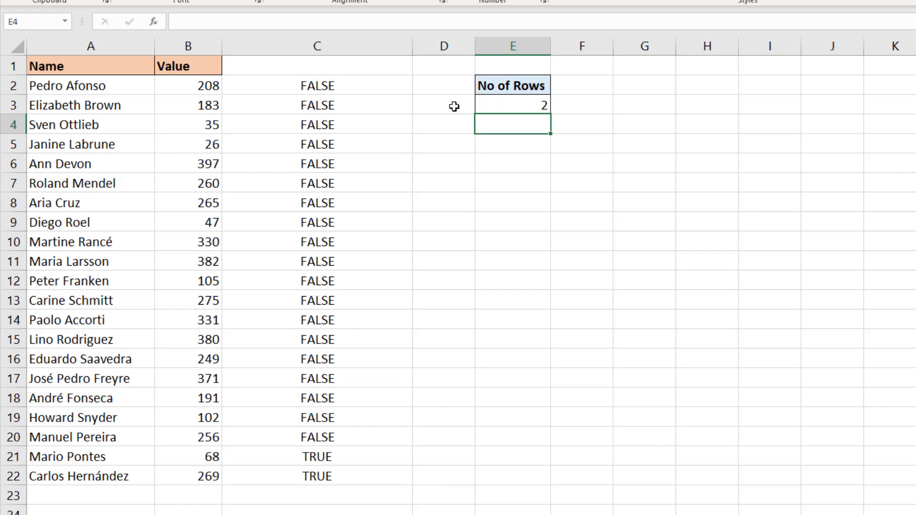
Step: Copy the AND/ROW/COUNTA formula text from C2 without changing the cell
click(354, 85)
double_click(354, 85)
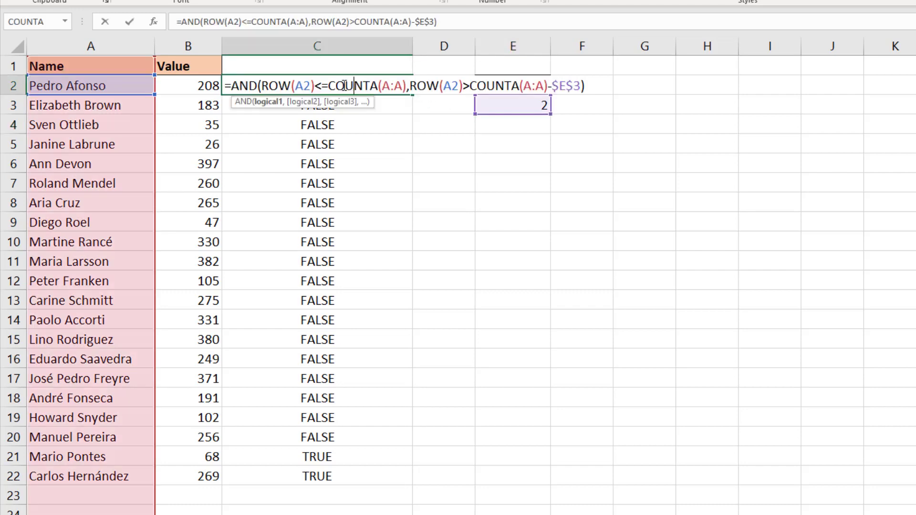
drag(228, 86, 596, 85)
right_click(569, 87)
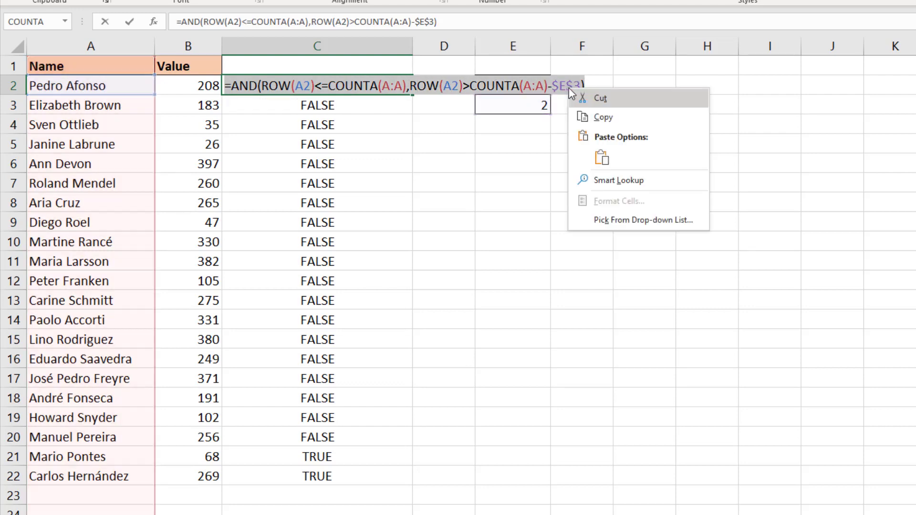
click(602, 117)
key(Escape)
Step: Select the Name and Value data in columns A and B from row 2 down
click(97, 87)
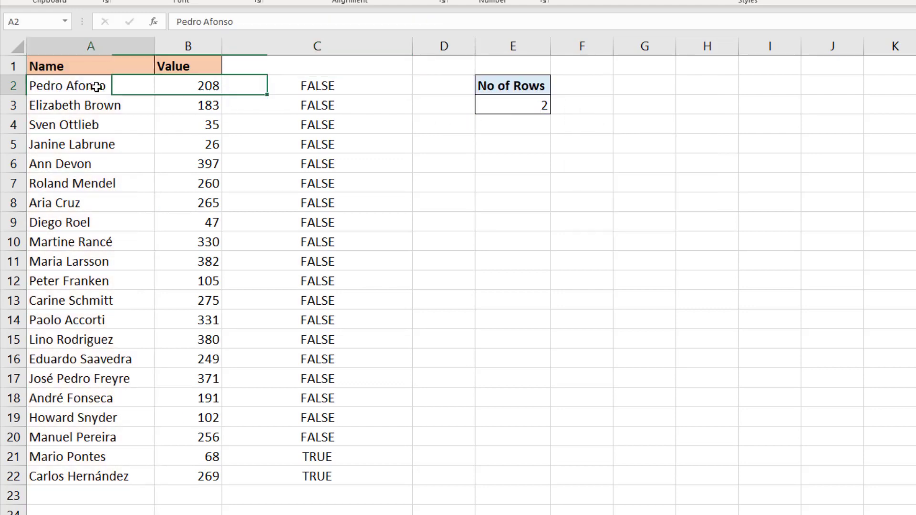
drag(98, 87, 200, 514)
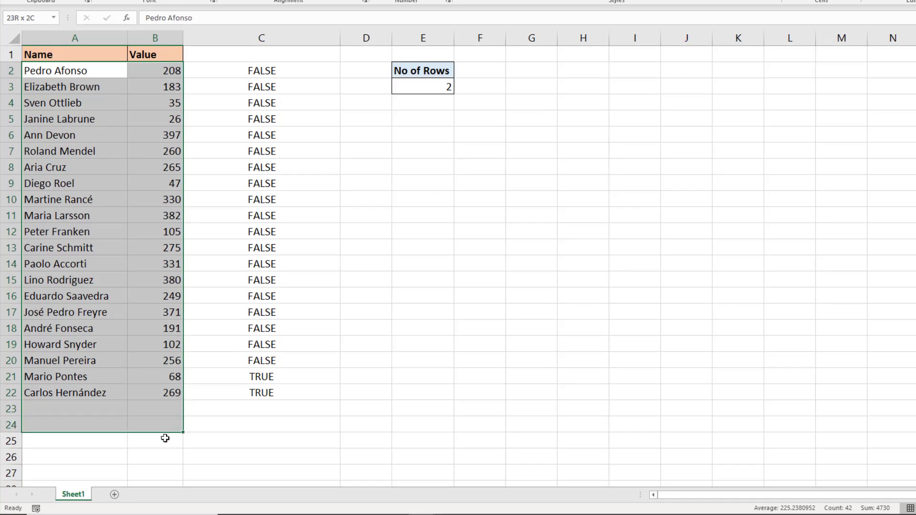
drag(165, 438, 151, 390)
scroll(194, 370, up, 9)
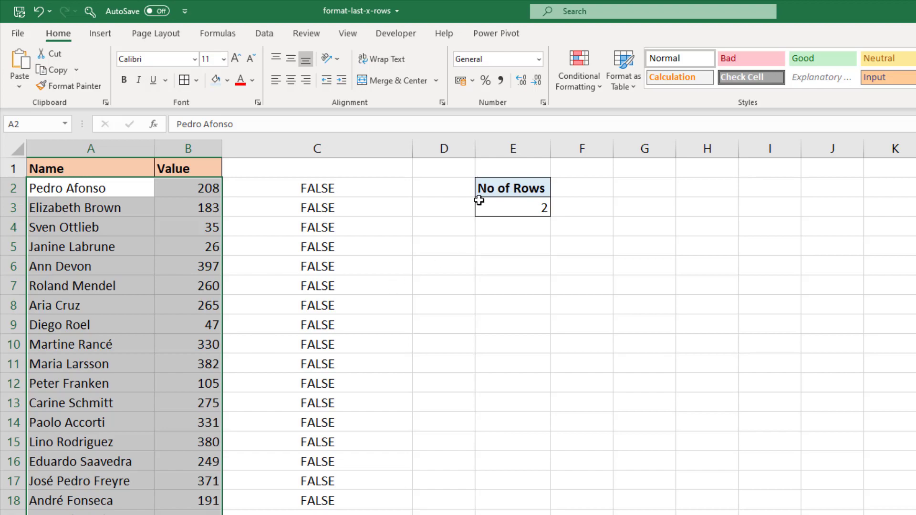
Step: Create a new formula-based conditional formatting rule and paste the copied AND formula into it
click(573, 86)
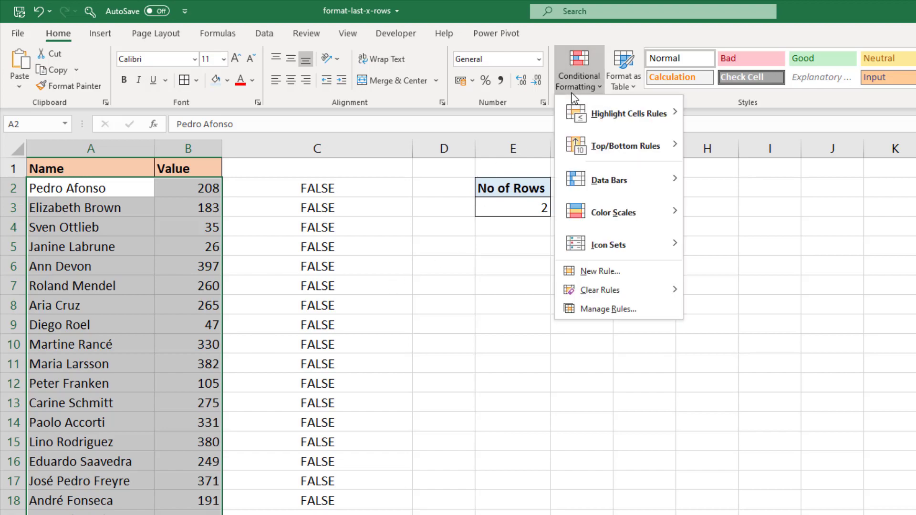
click(591, 271)
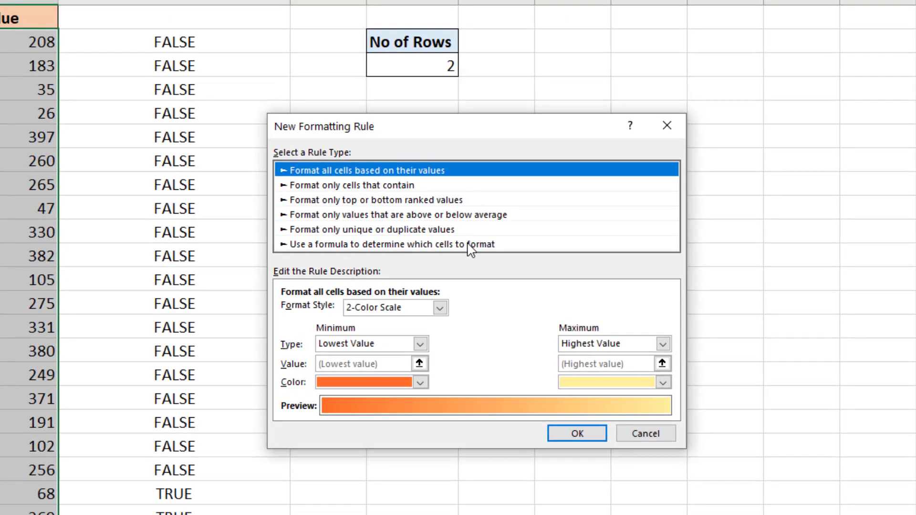
click(469, 245)
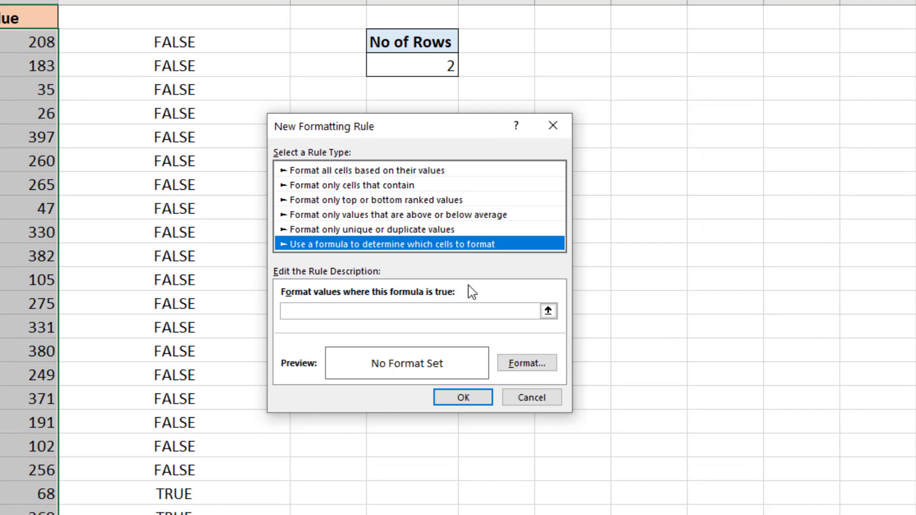
click(462, 310)
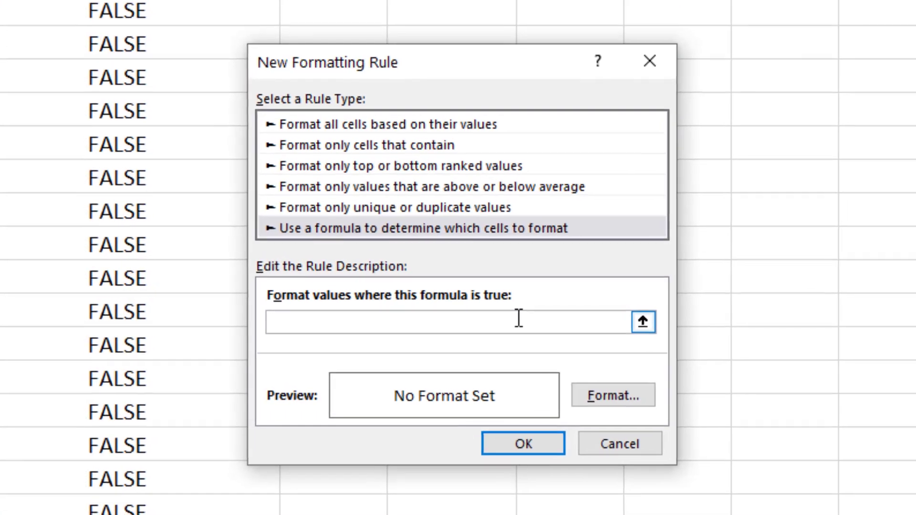
key(ctrl+v)
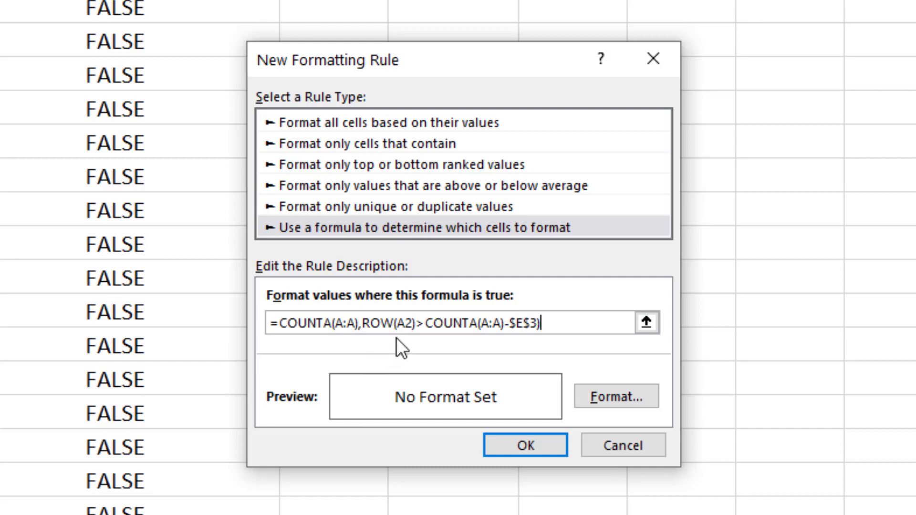
Step: Add $ before the second A2 reference to lock it to column A
click(397, 324)
text($)
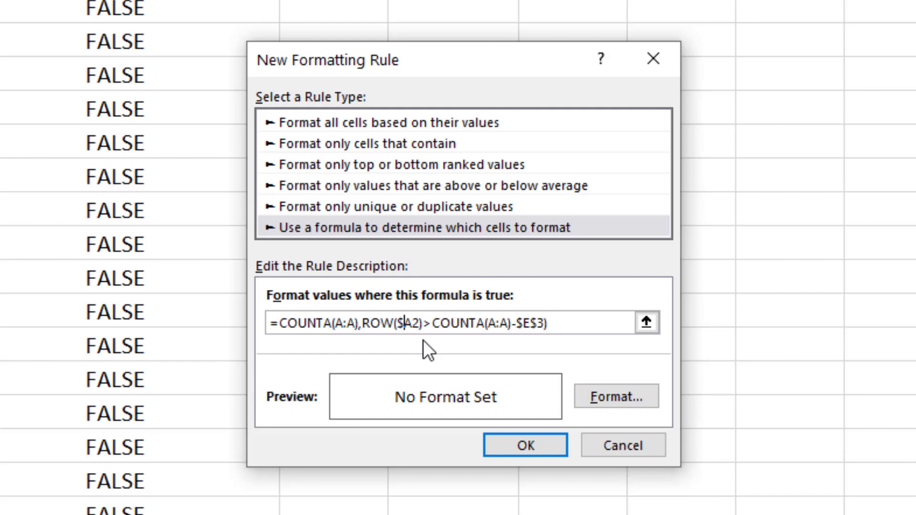
drag(558, 327, 229, 321)
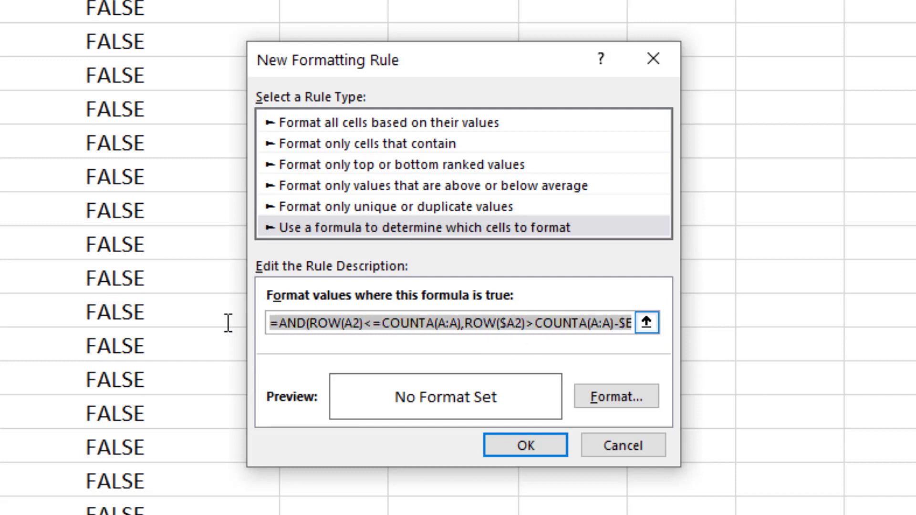
click(345, 329)
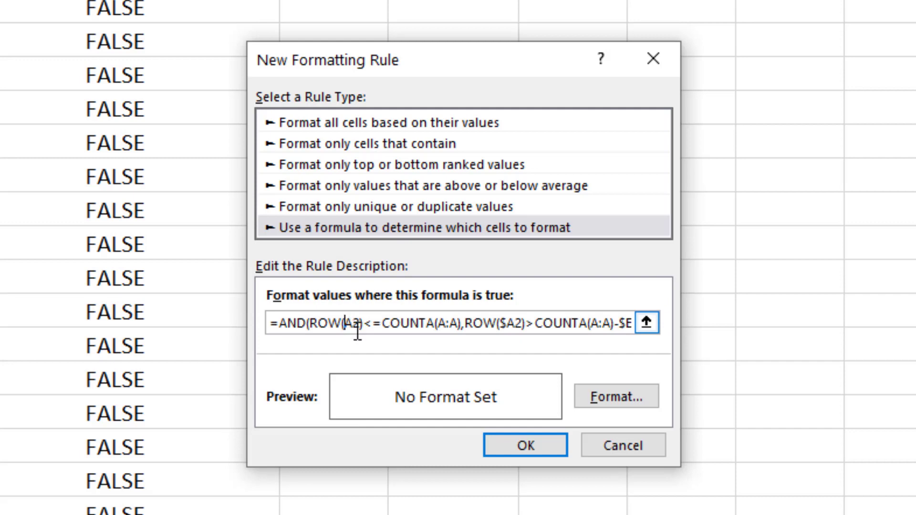
Step: Lock the first A2 reference, give the rule a light green fill and bold text, and apply it
text($)
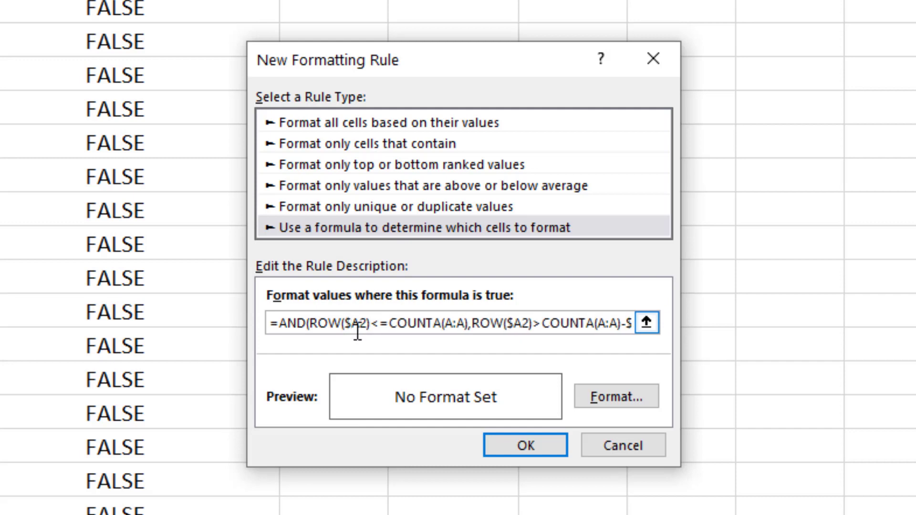
click(583, 400)
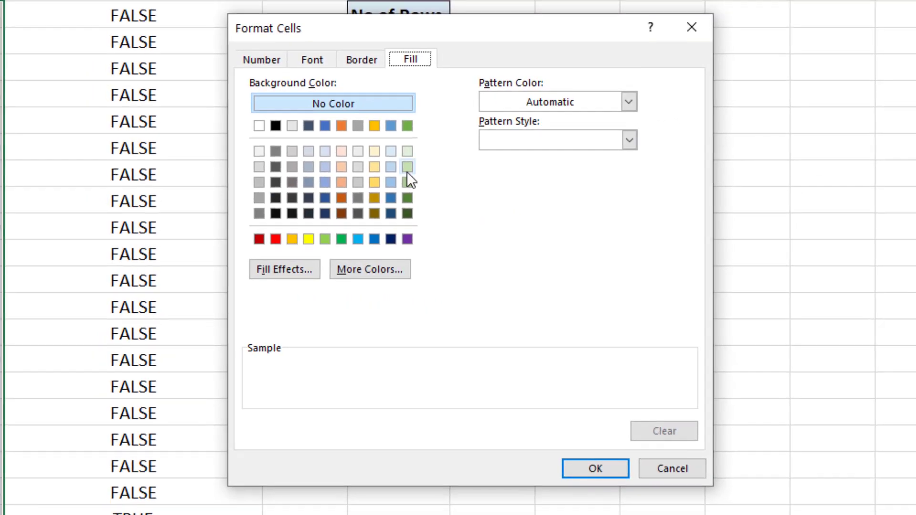
click(406, 170)
click(312, 59)
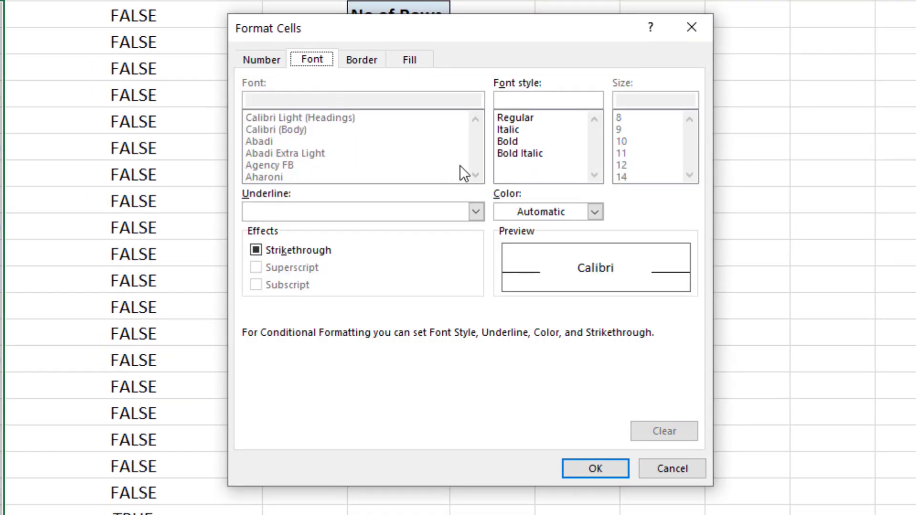
click(506, 142)
click(602, 474)
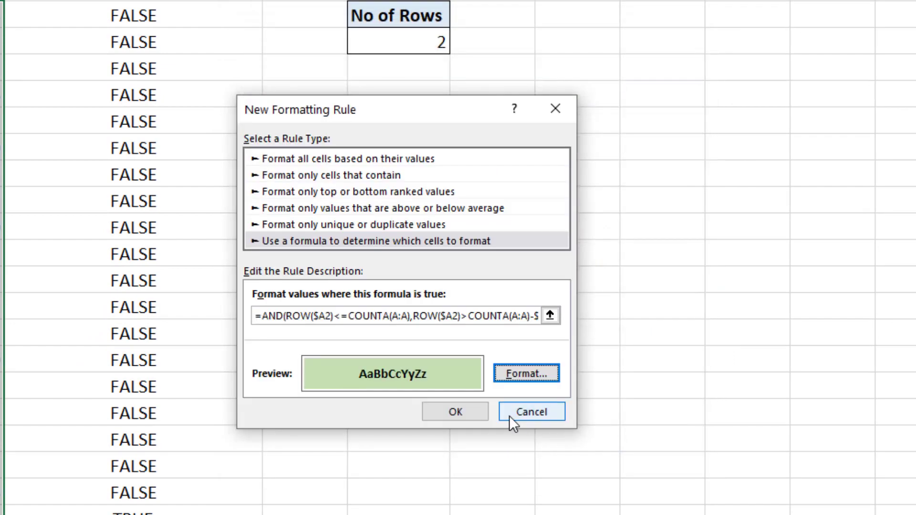
click(483, 416)
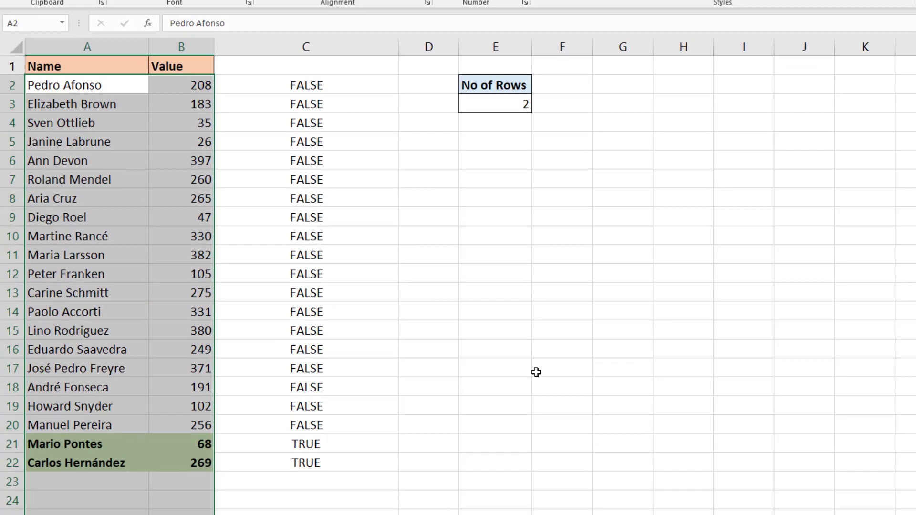
click(536, 373)
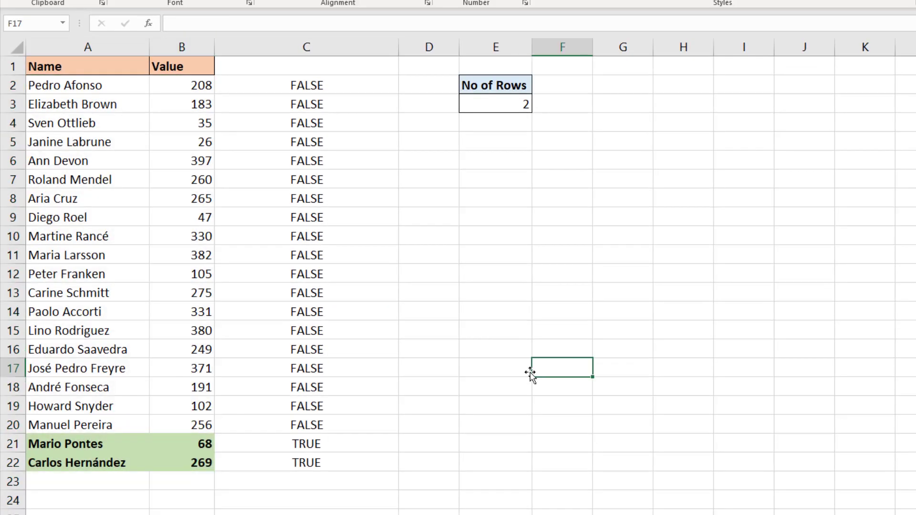
Step: Delete the TRUE/FALSE helper column C
right_click(344, 46)
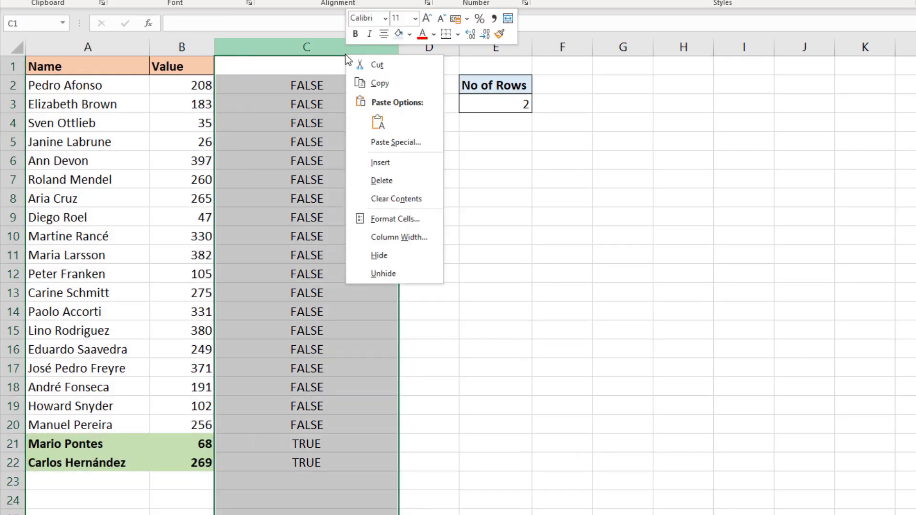
click(388, 183)
click(387, 236)
Step: Change No of Rows in D3 to 6, then to 9
click(340, 101)
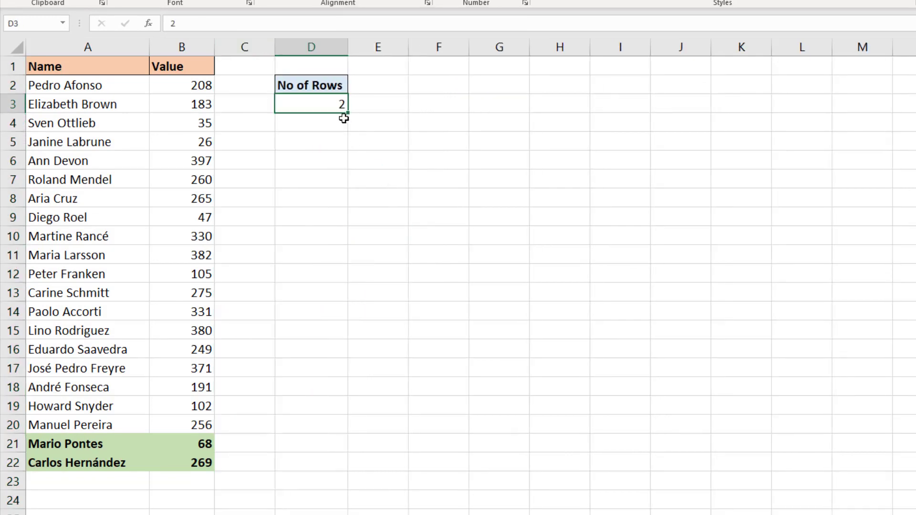
text(6)
key(Return)
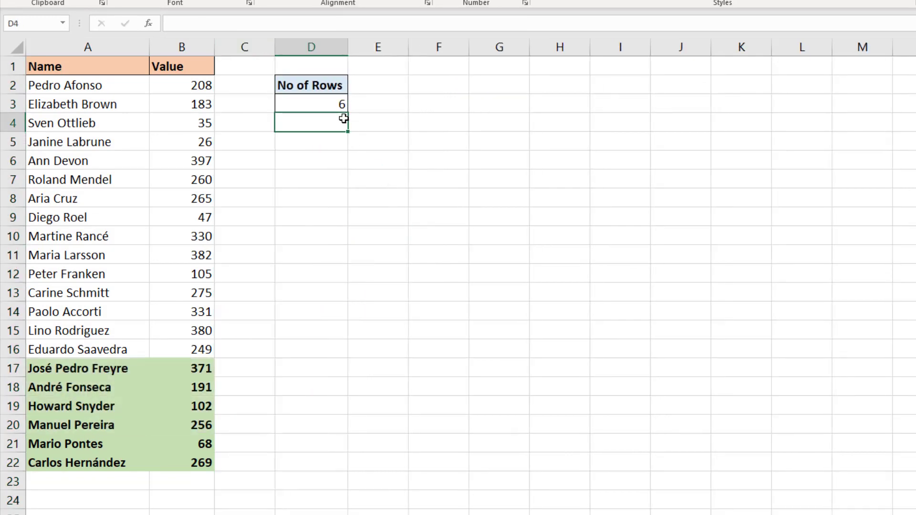
click(338, 102)
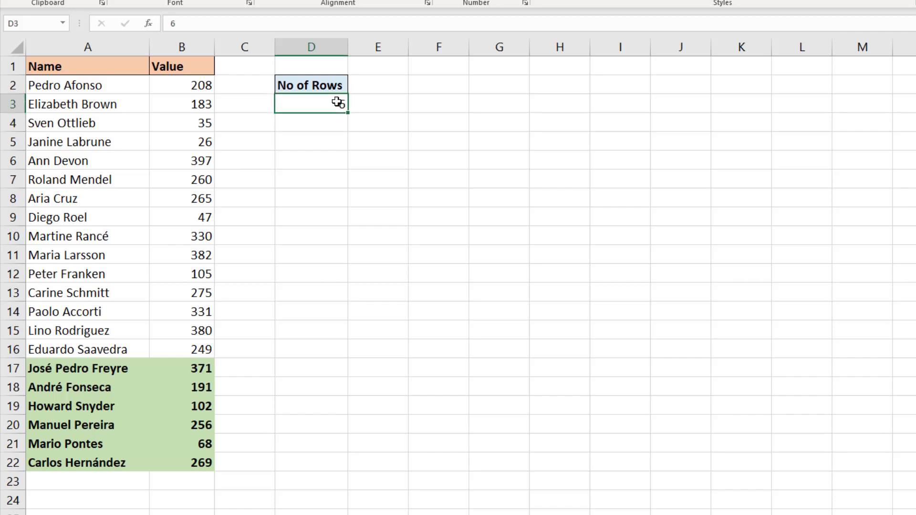
text(9)
key(Return)
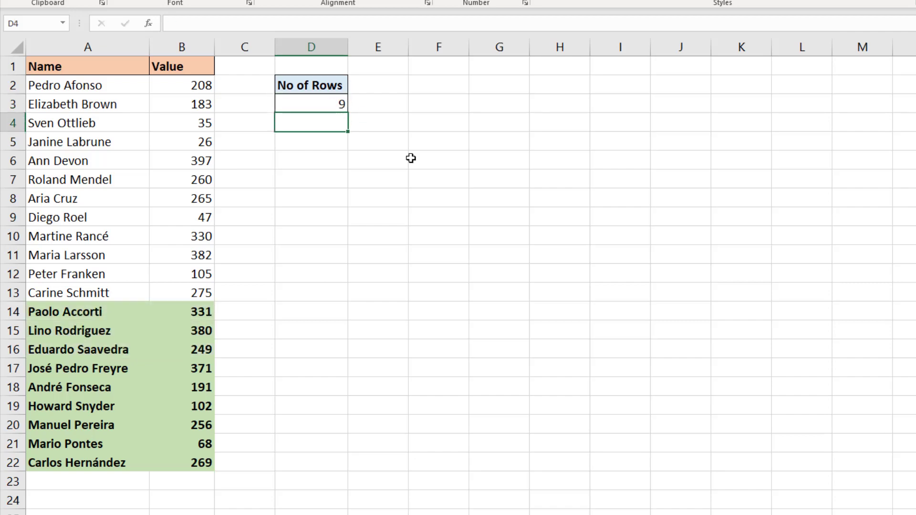